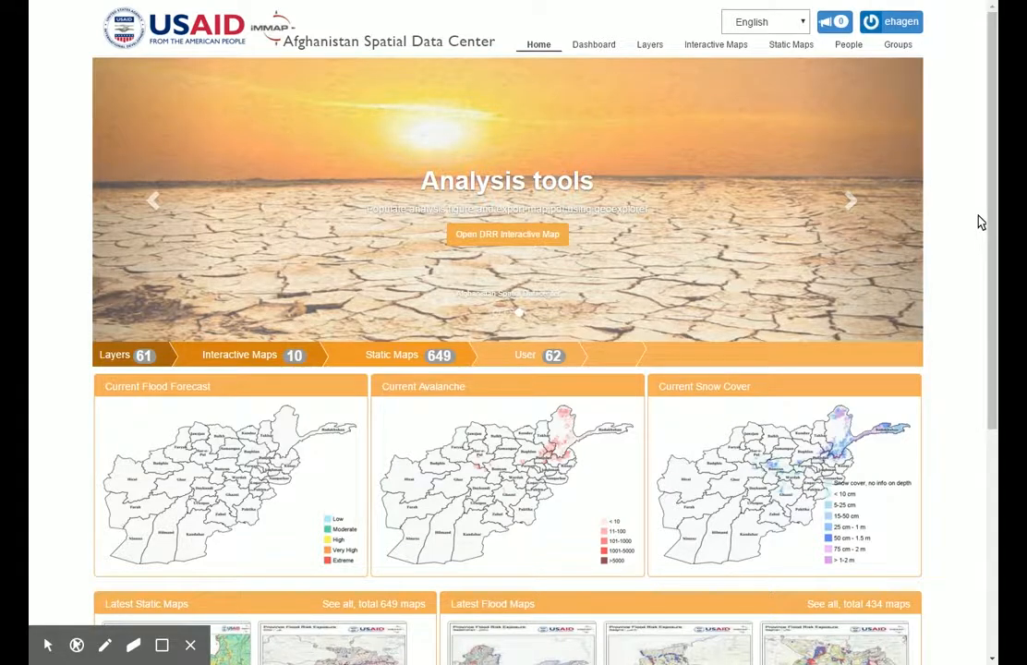
# - Open the Earthquake map from the list of interactive maps
pyautogui.click(716, 46)
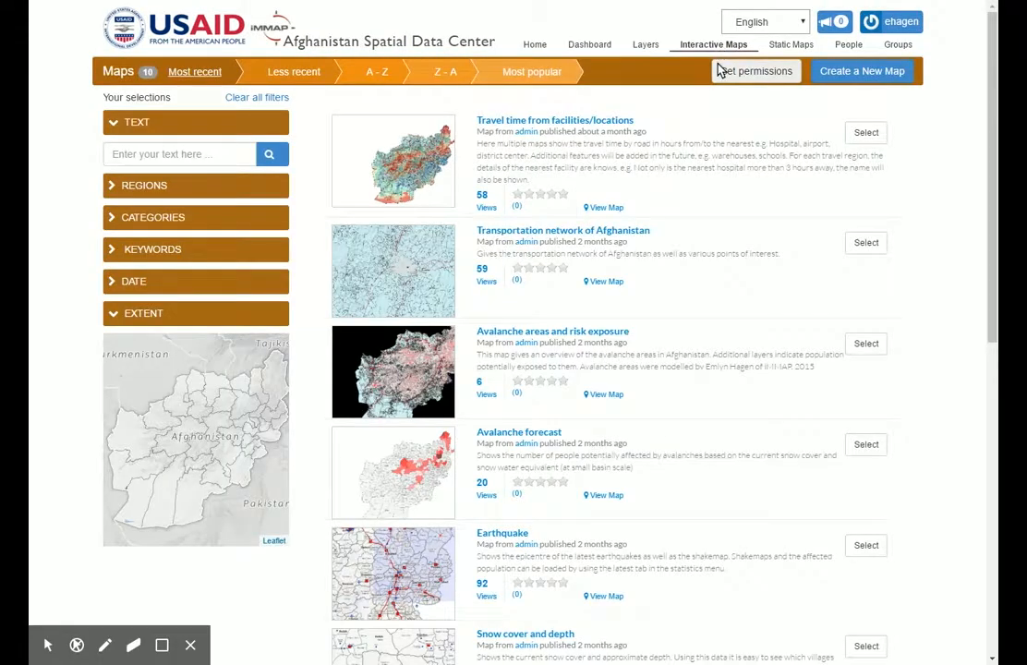
pyautogui.click(606, 599)
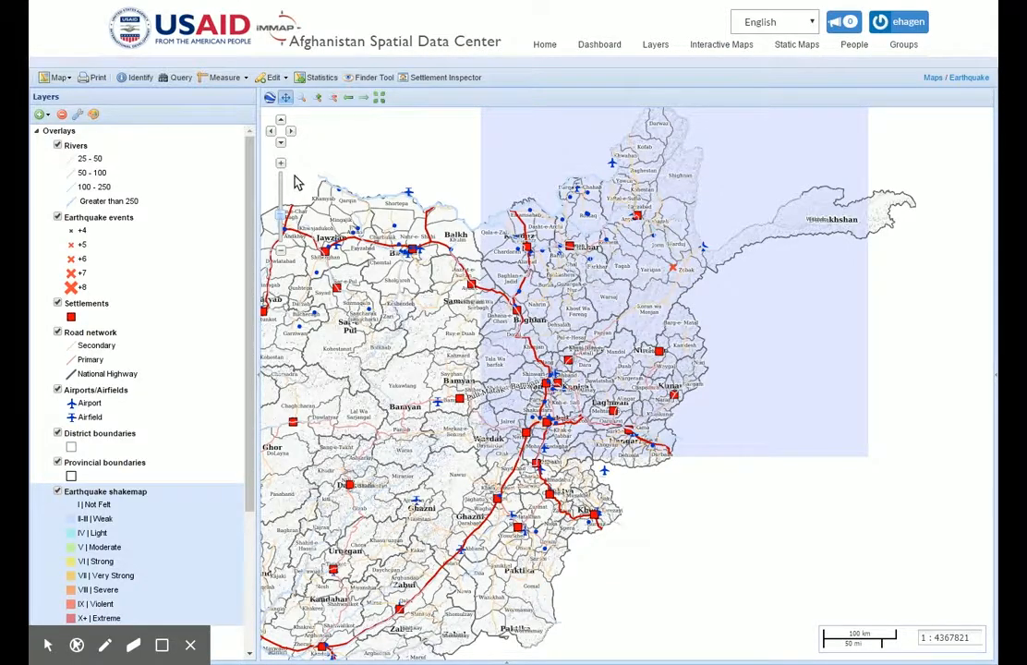
# - Open the map's earthquake statistics and load the event M 6.6 - 42km WSW of Ashkasham, Afghanistan
pyautogui.click(319, 83)
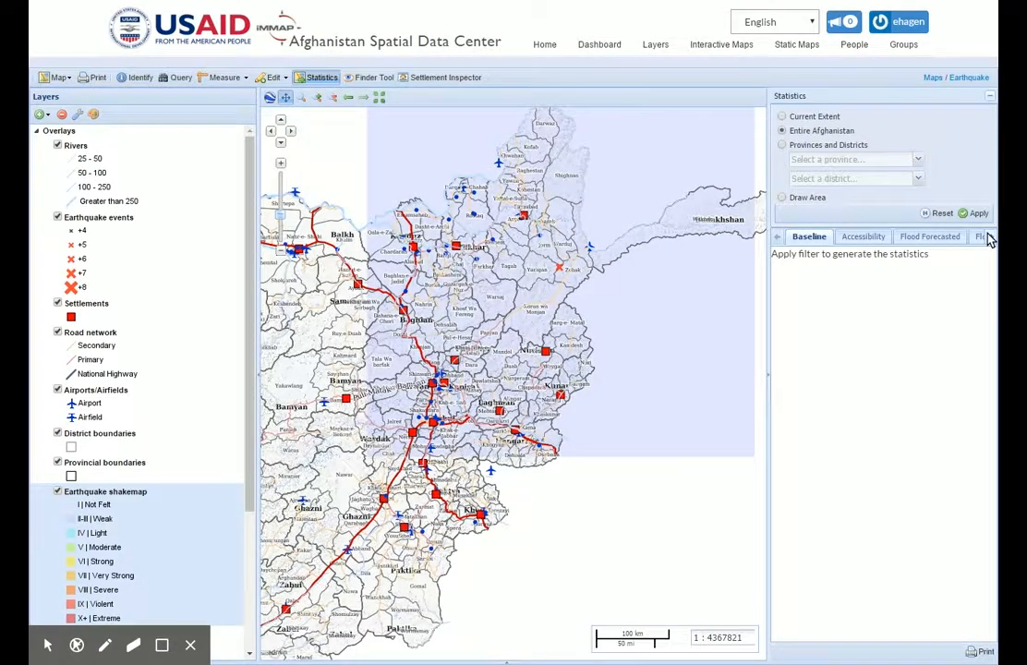
pyautogui.click(989, 238)
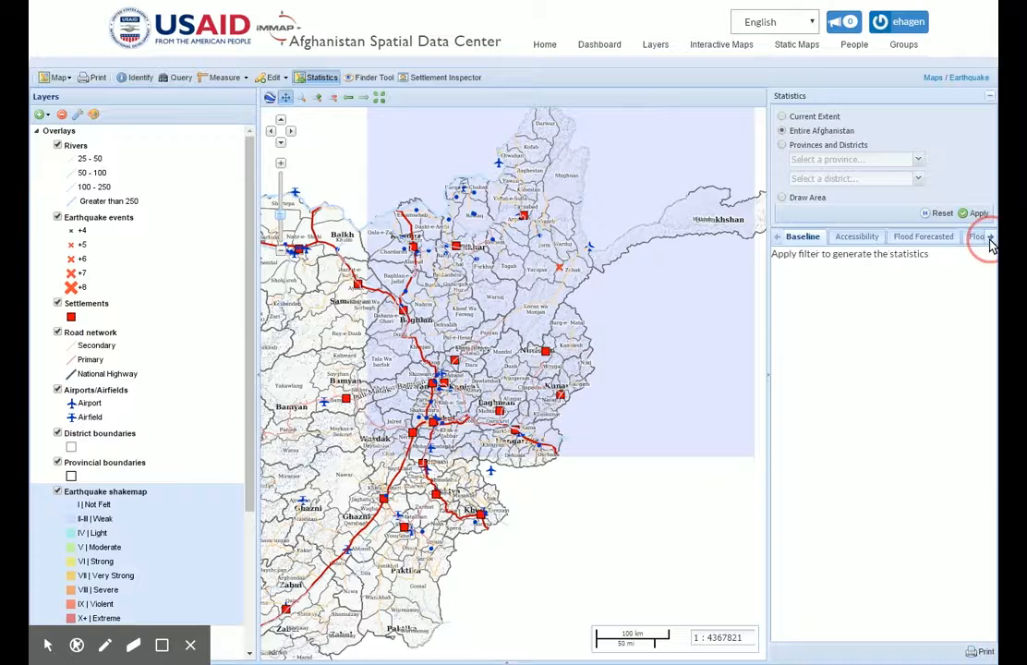
pyautogui.click(990, 238)
pyautogui.click(988, 238)
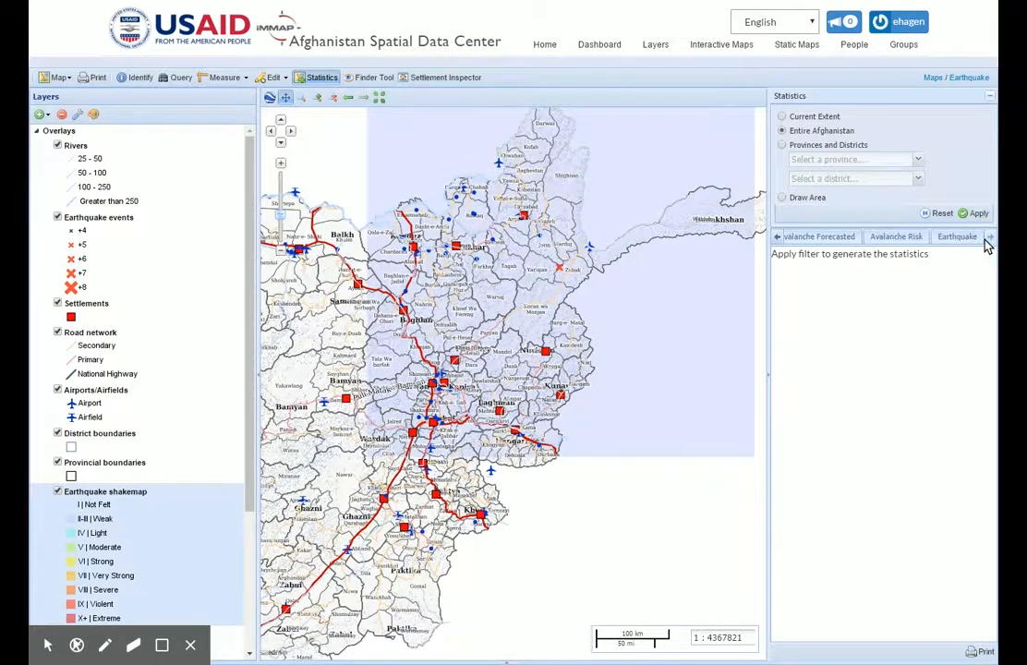
pyautogui.click(967, 237)
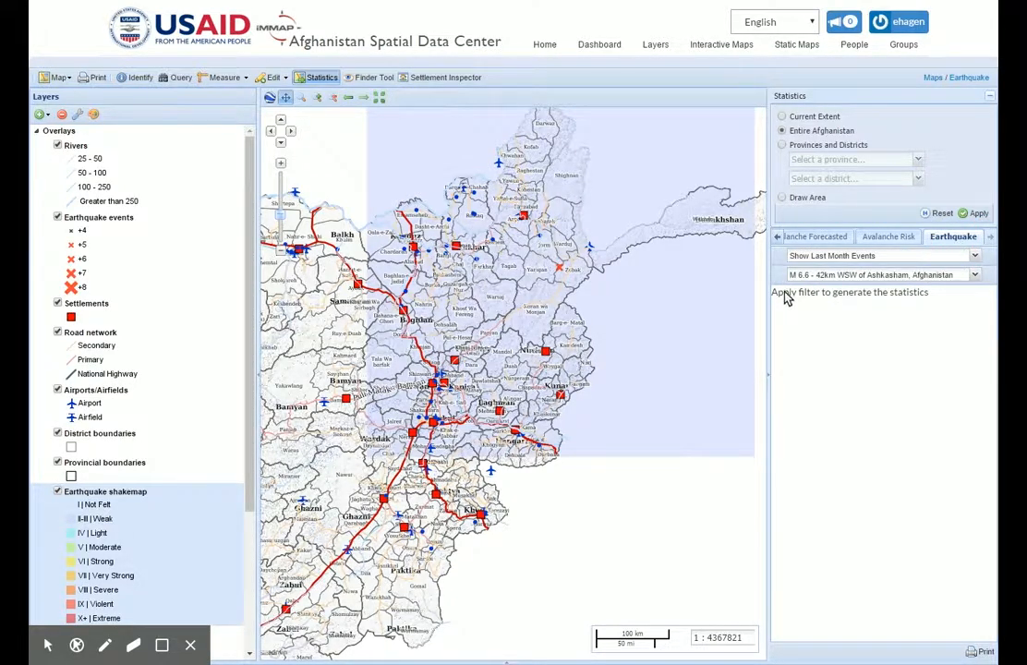
pyautogui.click(977, 275)
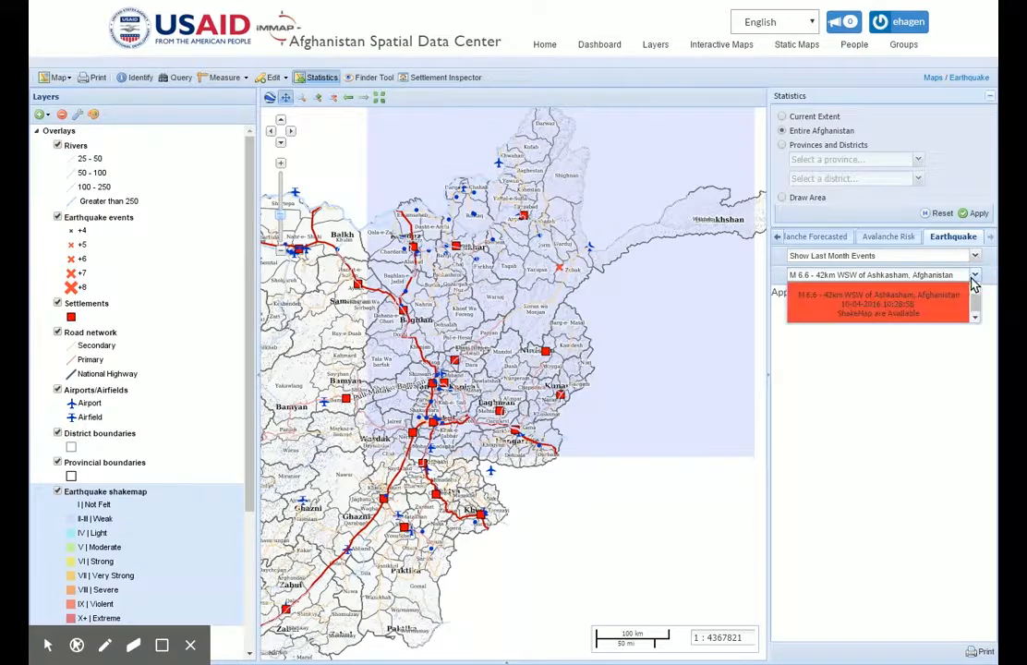
pyautogui.click(924, 309)
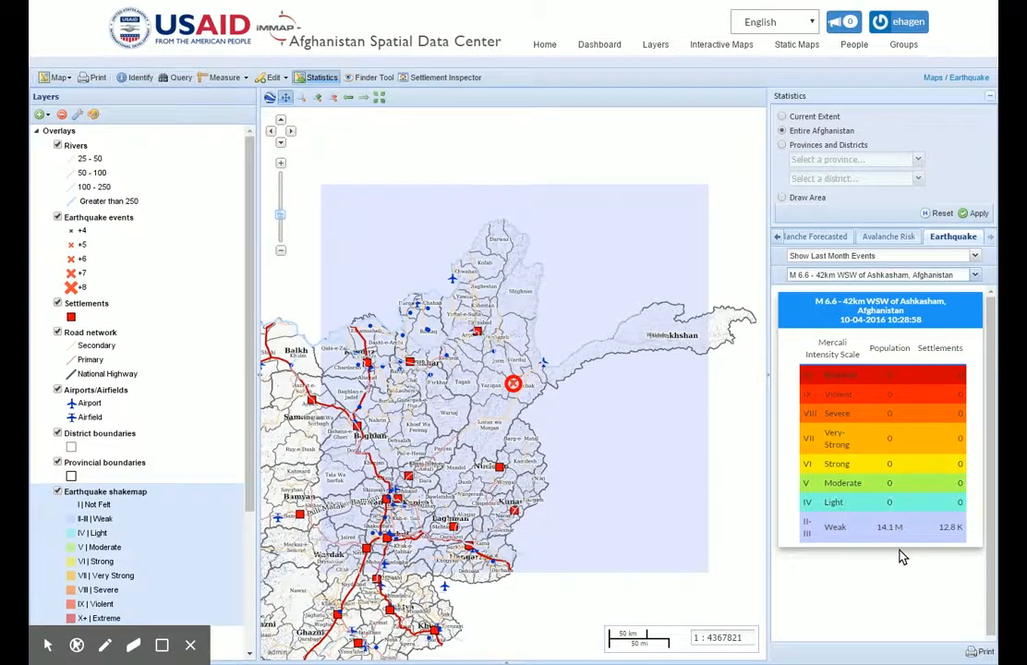
# - List last year's earthquake events and load the shakemap for M 7.5 - 45km E of Farkhar, Afghanistan
pyautogui.click(976, 257)
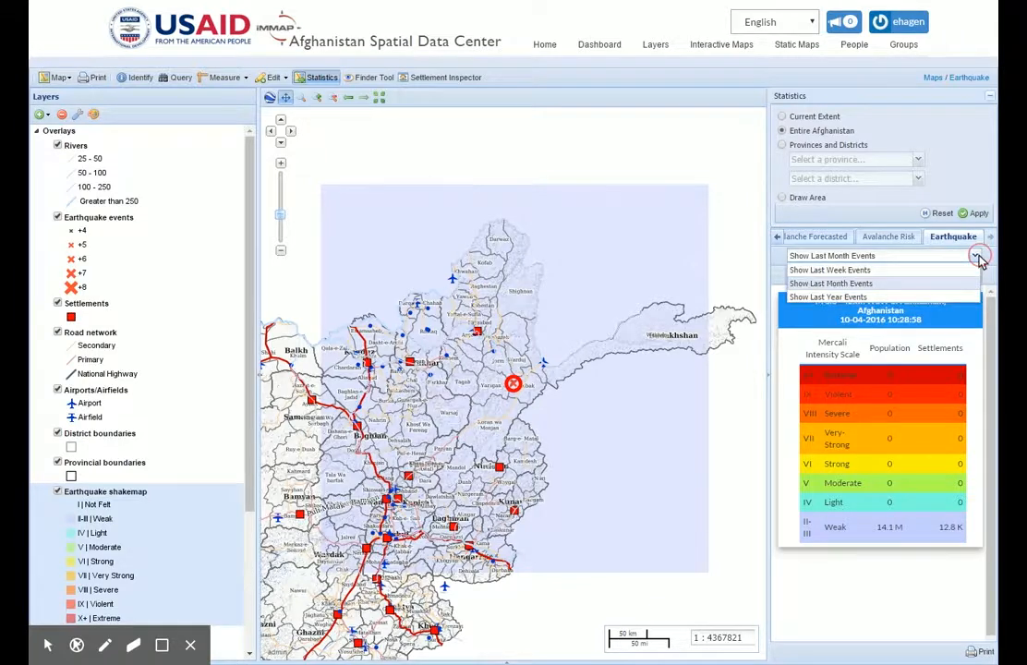
pyautogui.click(918, 296)
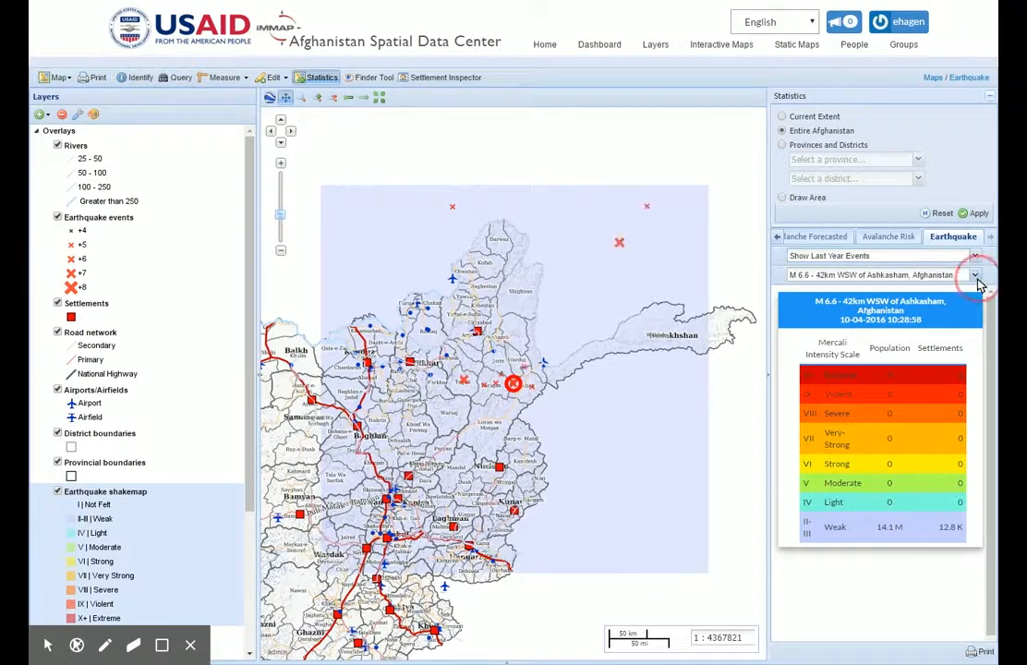
pyautogui.click(974, 275)
pyautogui.scroll(5, 979, 459)
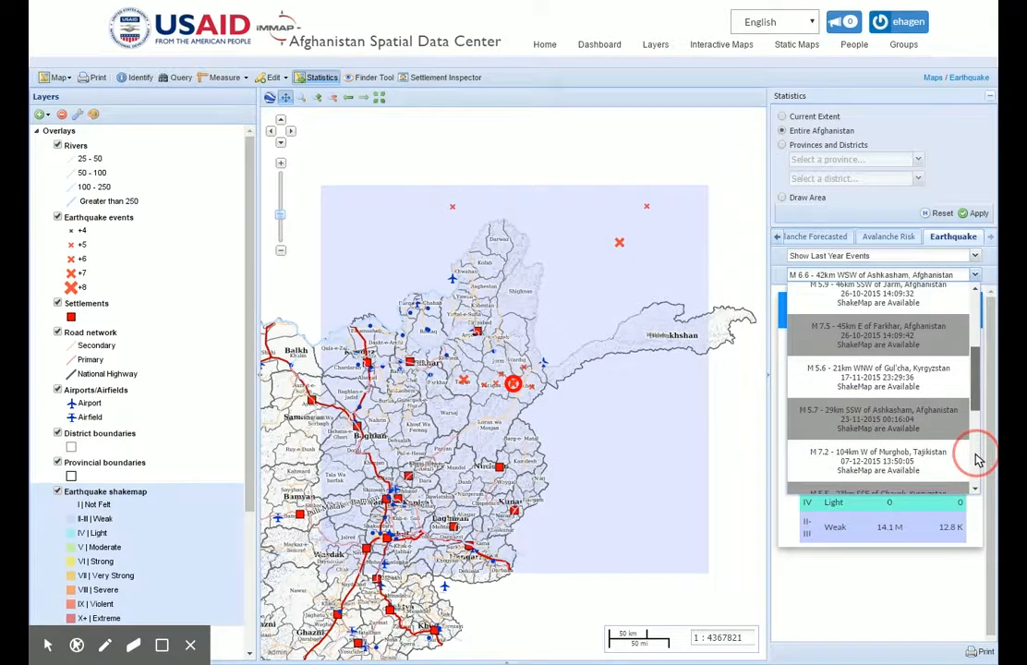
pyautogui.click(889, 345)
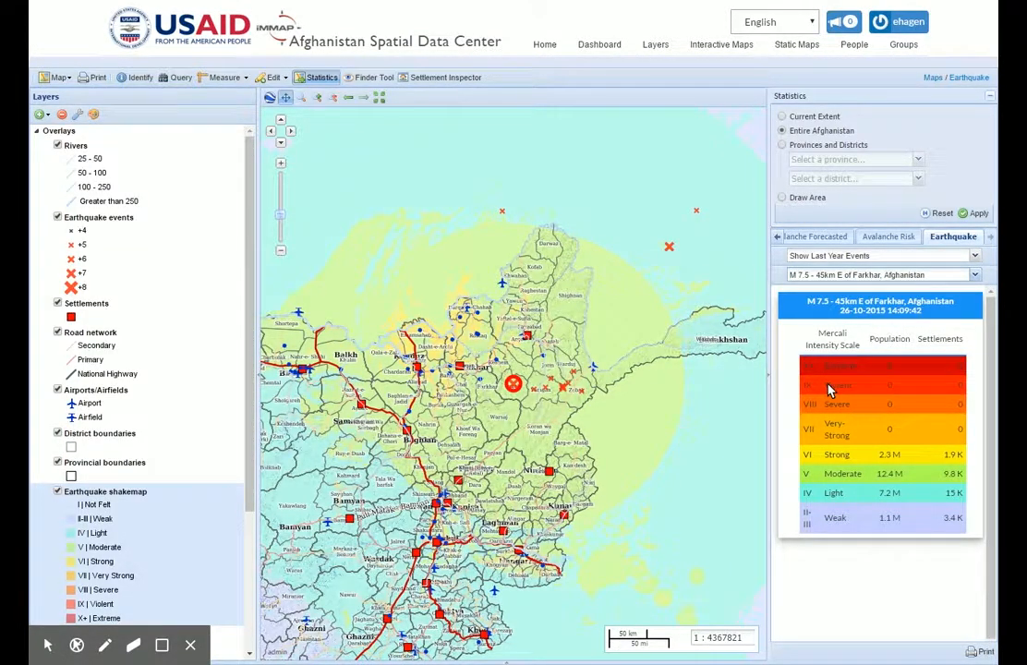
# - Filter the statistics to Takhar province and display its earthquake exposure table
pyautogui.click(782, 144)
pyautogui.click(917, 160)
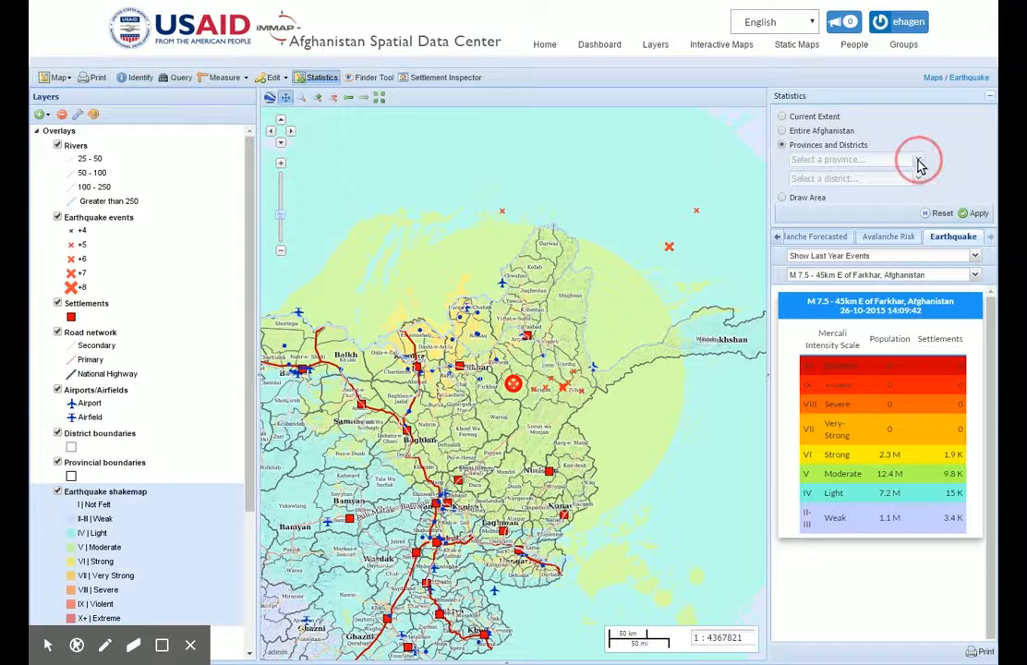
pyautogui.scroll(-5, 923, 220)
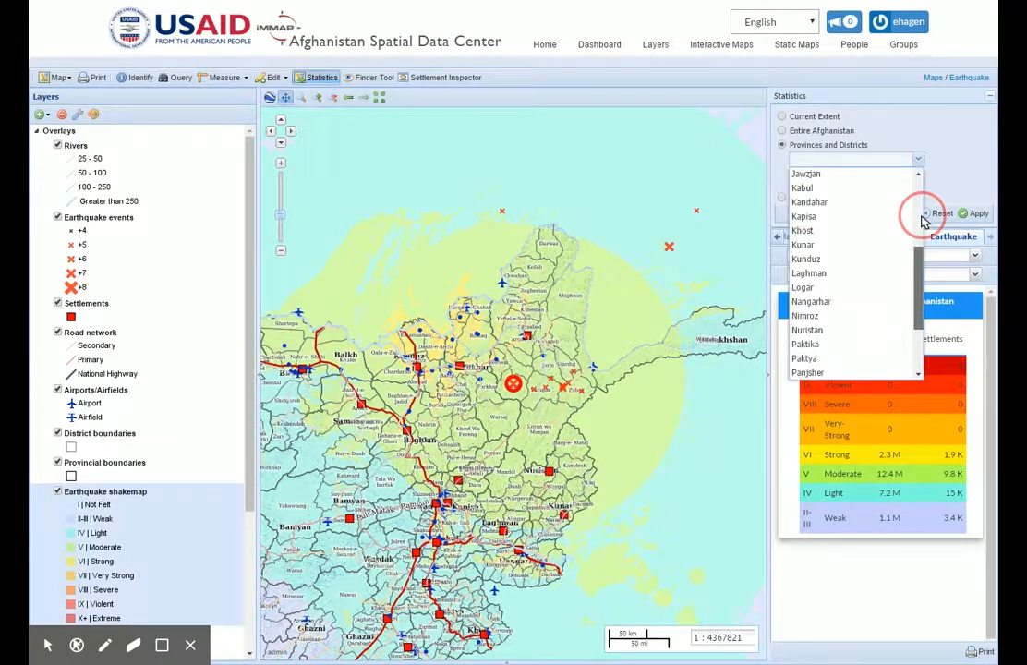
pyautogui.scroll(-3, 927, 217)
pyautogui.click(836, 332)
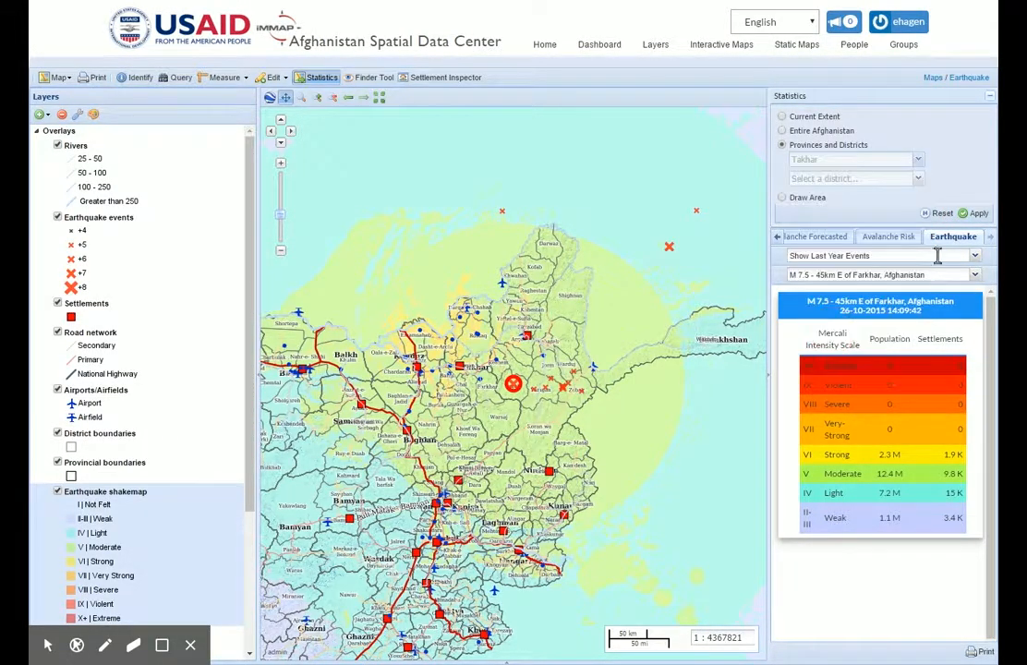
pyautogui.click(977, 214)
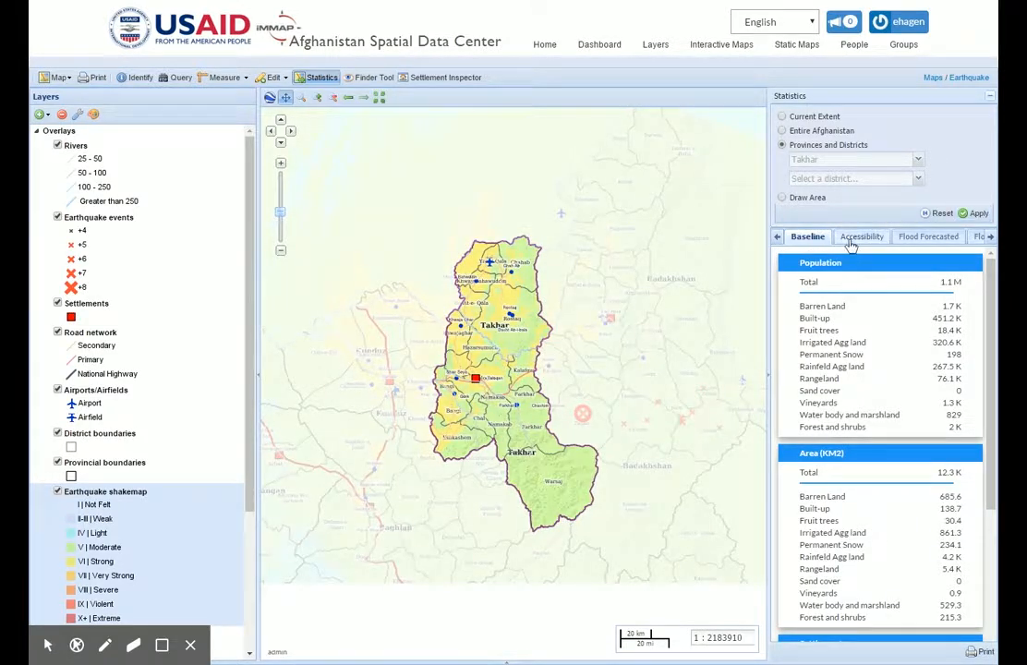
pyautogui.click(990, 238)
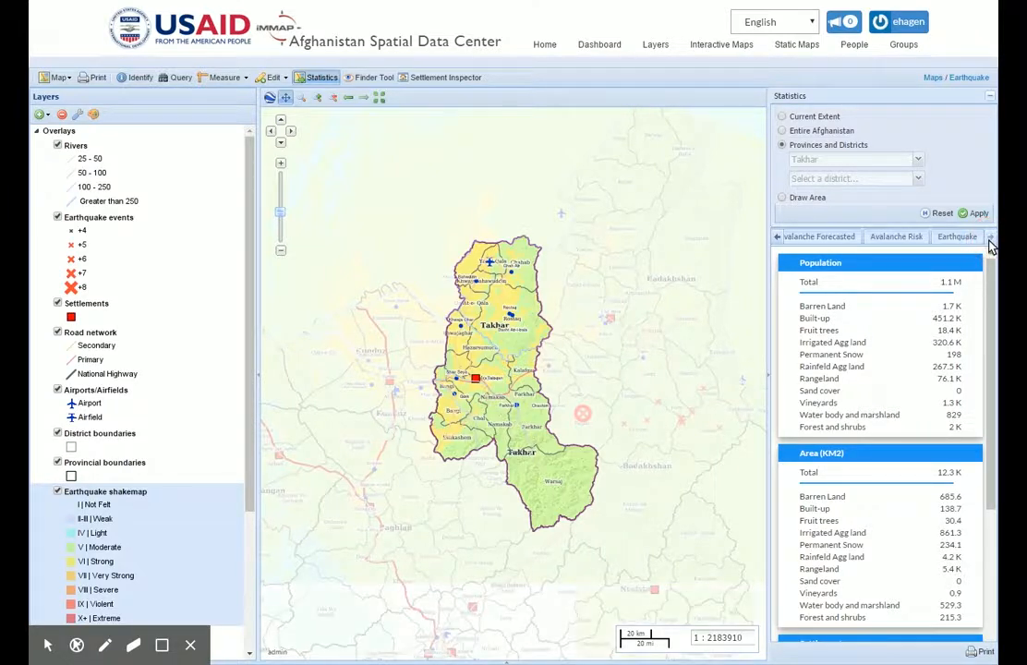
pyautogui.click(969, 237)
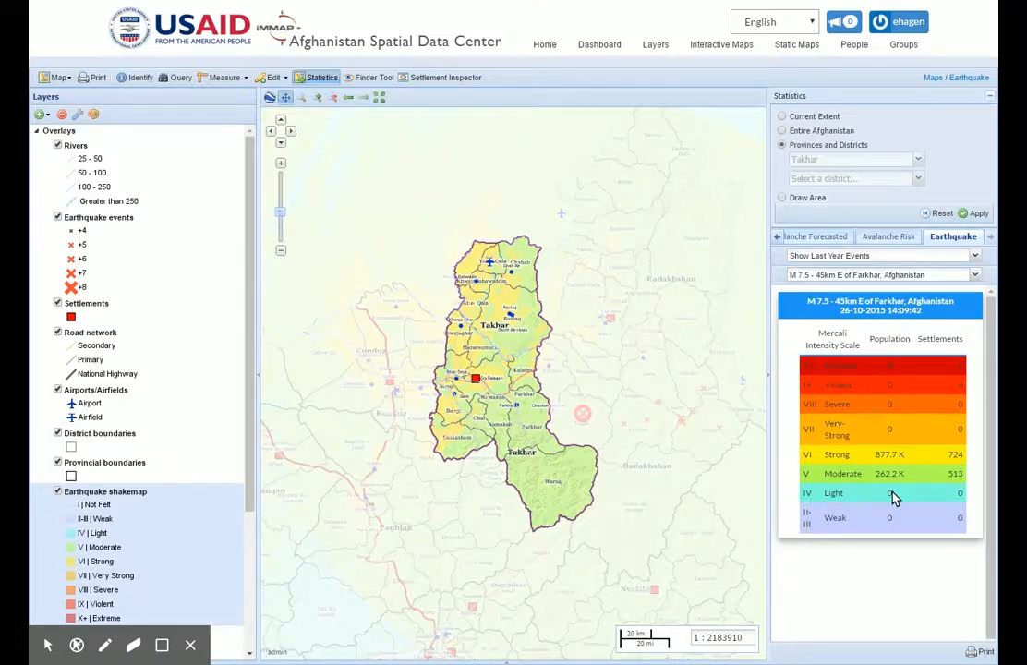
# - Display the earthquake exposure table for Takhar's Dasht-e-Qala district and hide the Road network layer
pyautogui.click(919, 181)
pyautogui.click(859, 266)
pyautogui.click(977, 215)
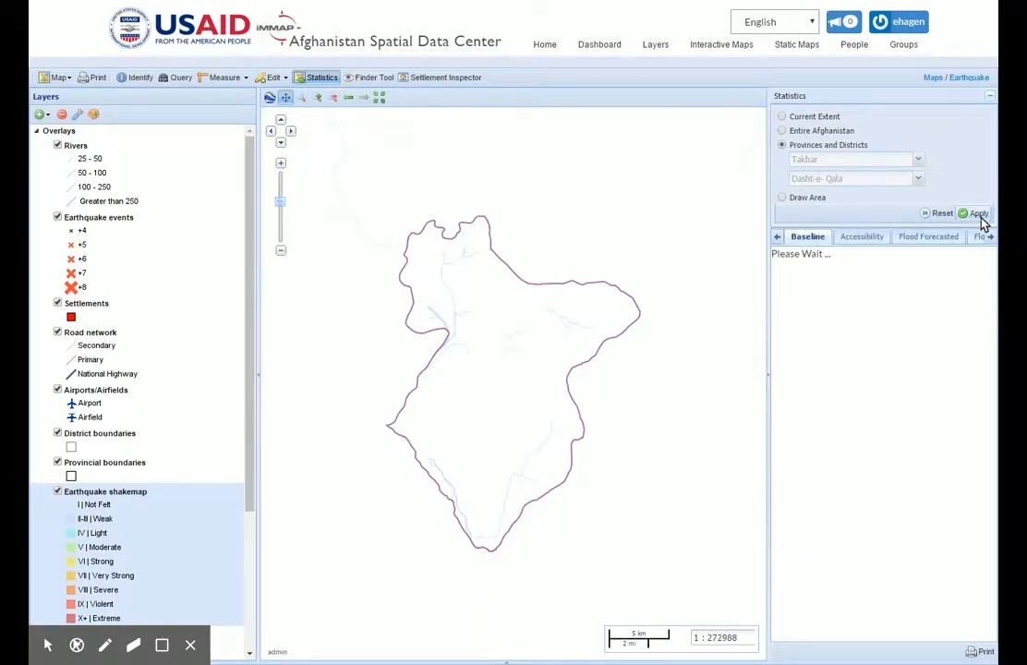
pyautogui.click(989, 237)
pyautogui.click(990, 237)
pyautogui.click(990, 237)
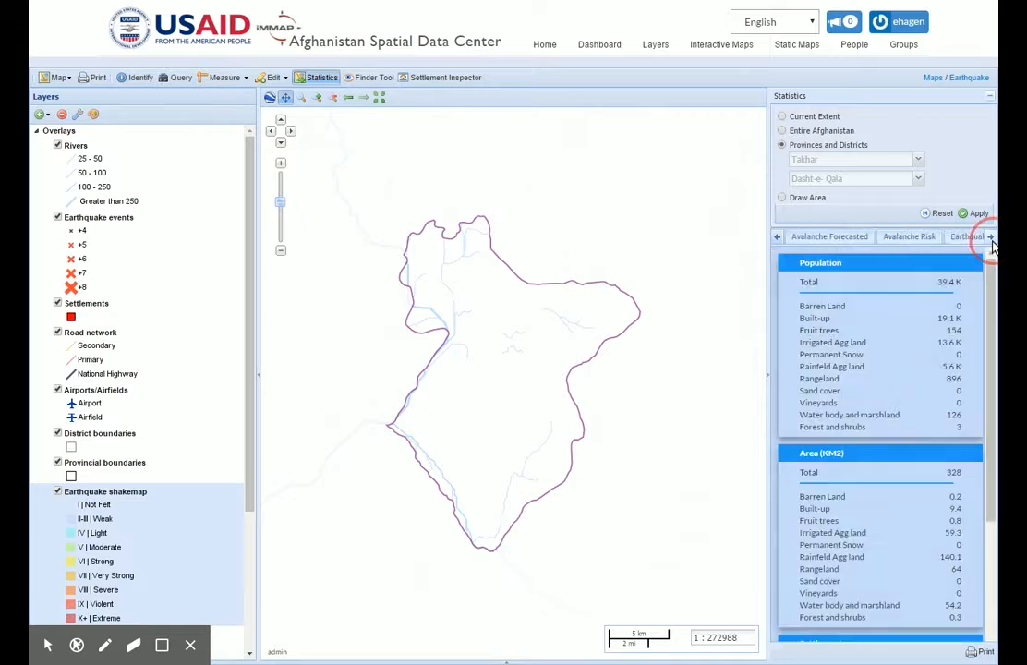
pyautogui.click(965, 237)
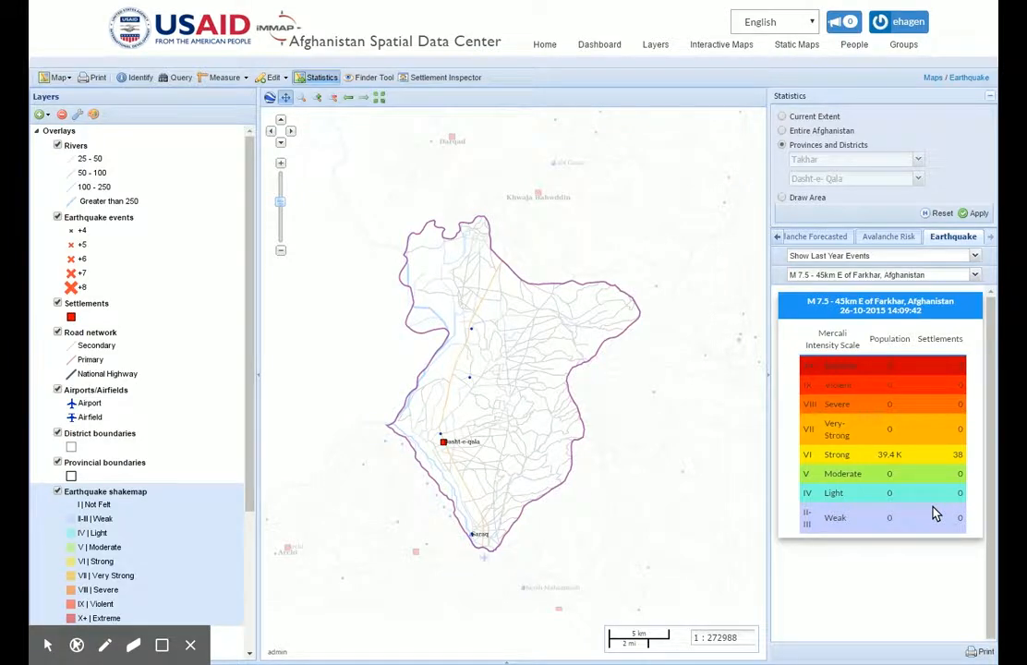
pyautogui.click(58, 331)
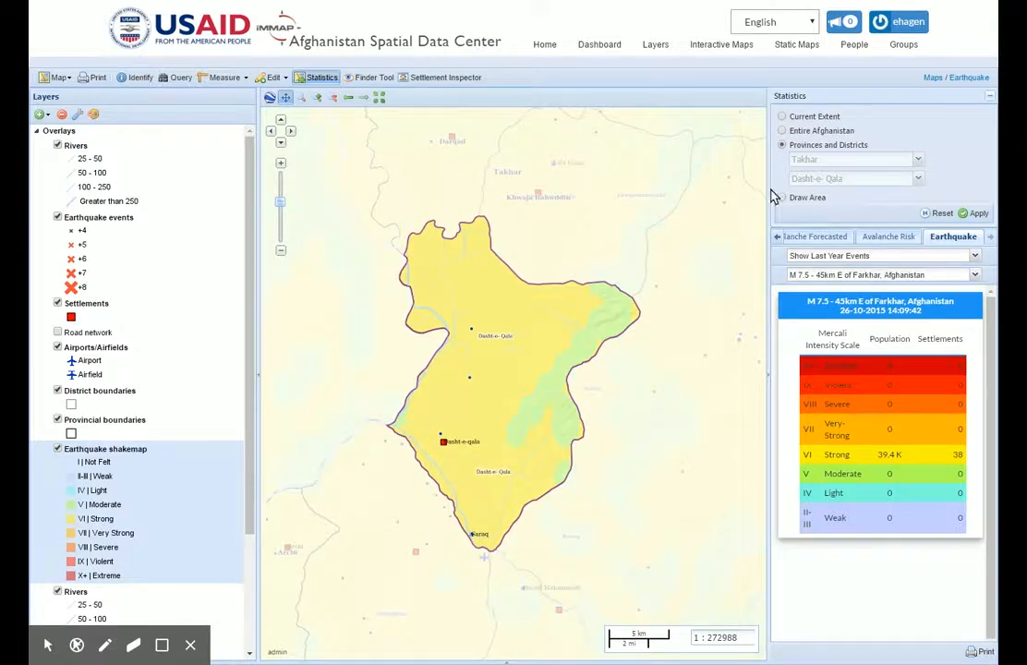
# - Change the district filter to Chal and display its earthquake exposure table
pyautogui.click(916, 180)
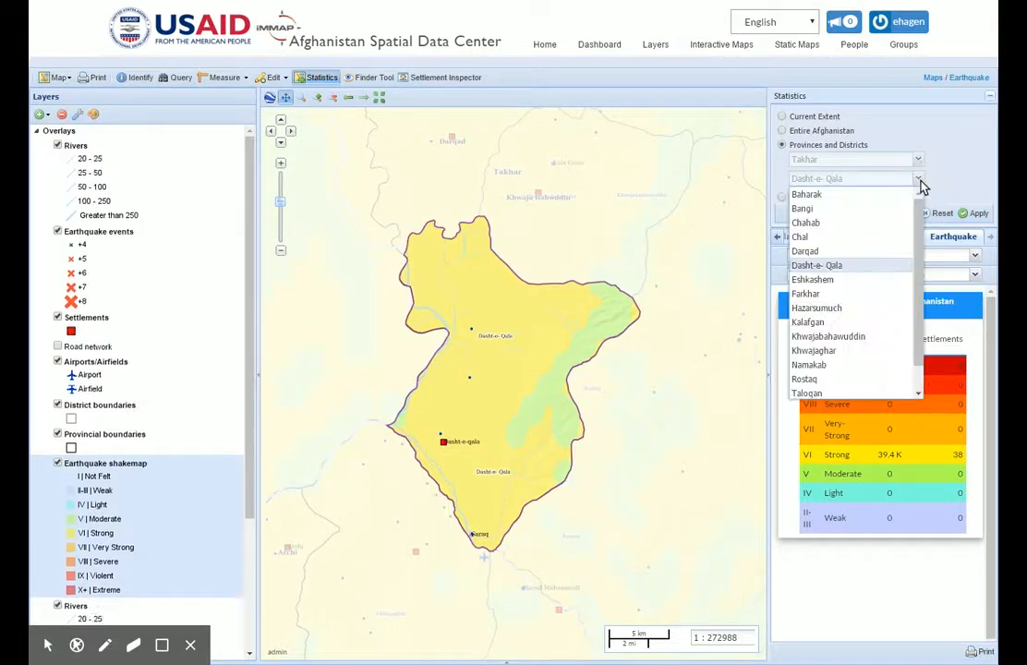
pyautogui.click(842, 238)
pyautogui.click(977, 213)
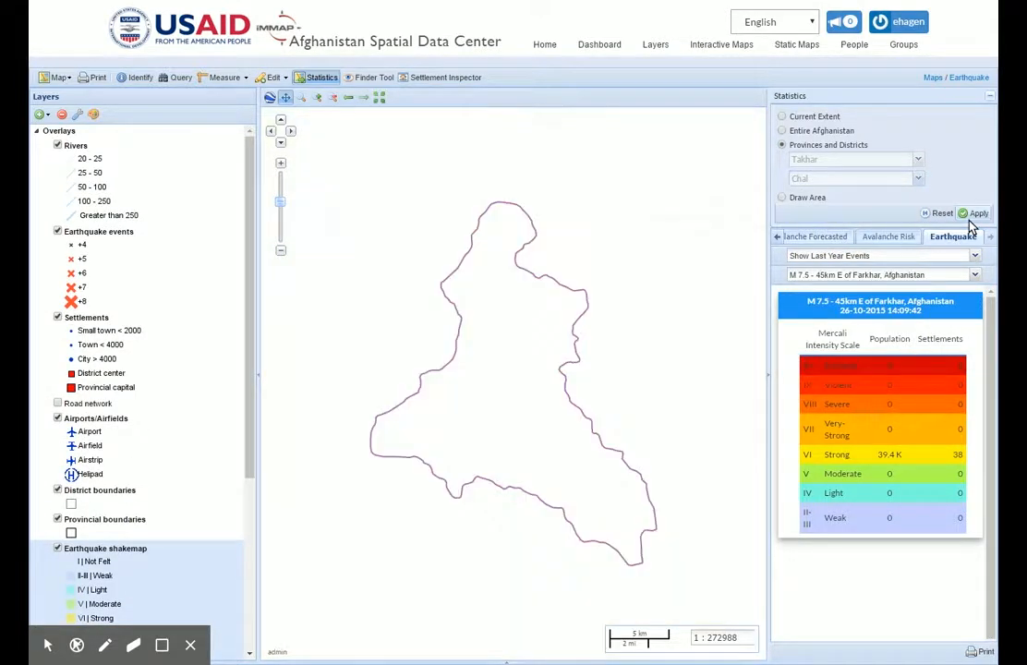
pyautogui.click(991, 237)
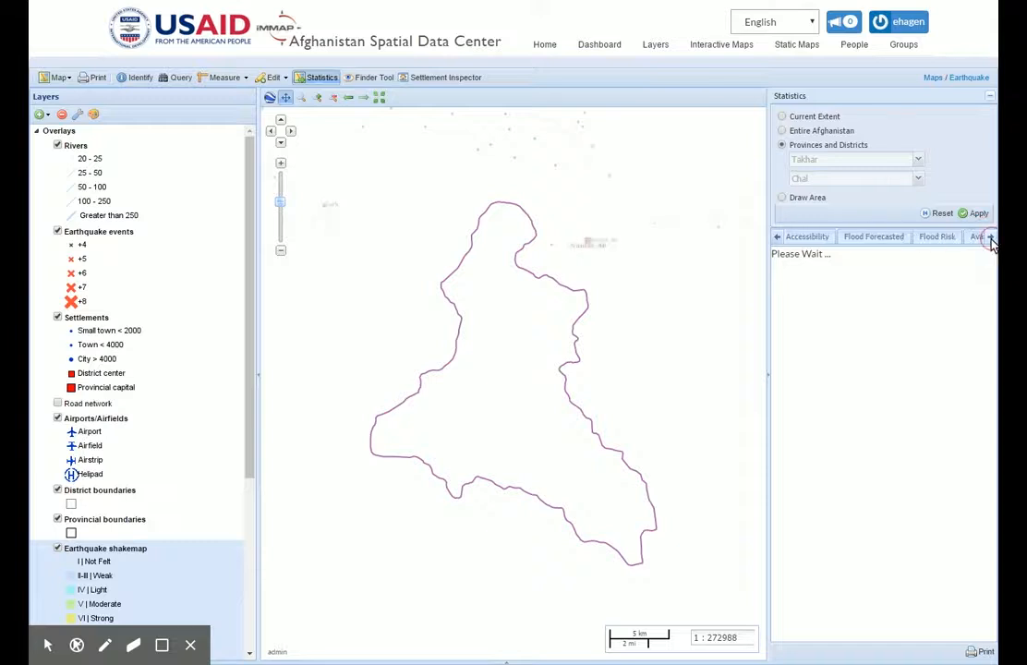
pyautogui.click(991, 237)
pyautogui.click(966, 238)
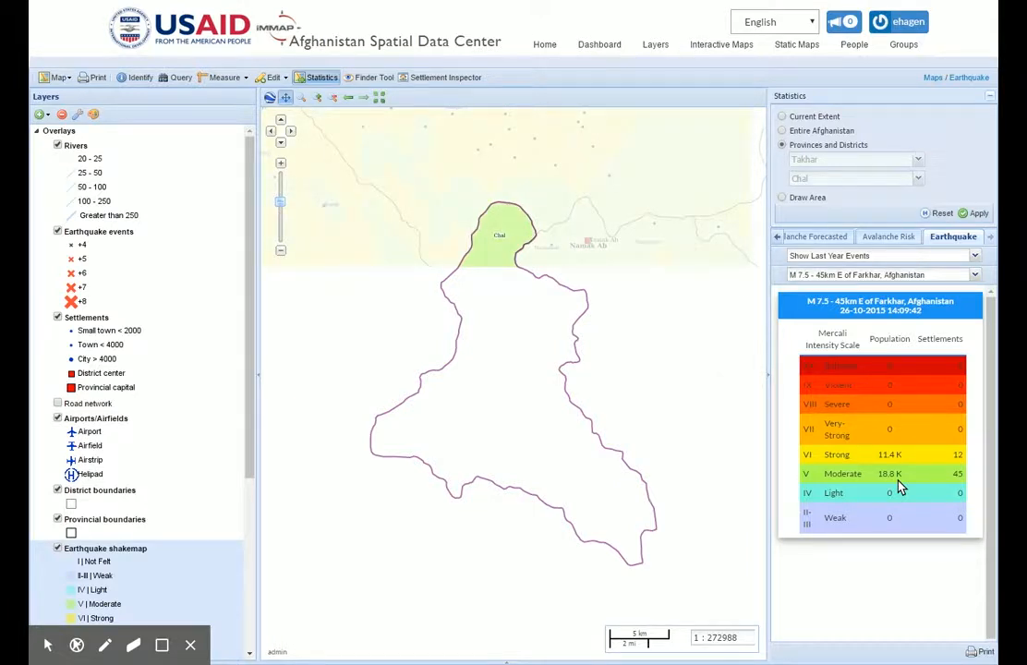
# - Draw a small five-sided area southeast of Chal town and generate the earthquake statistics for it
pyautogui.click(782, 197)
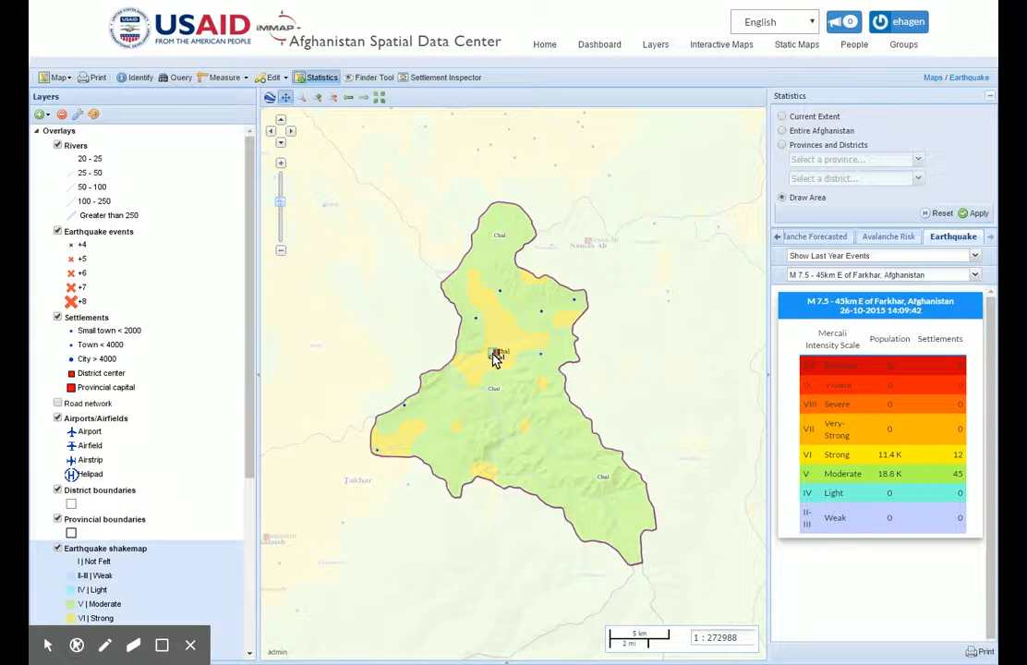
pyautogui.click(532, 415)
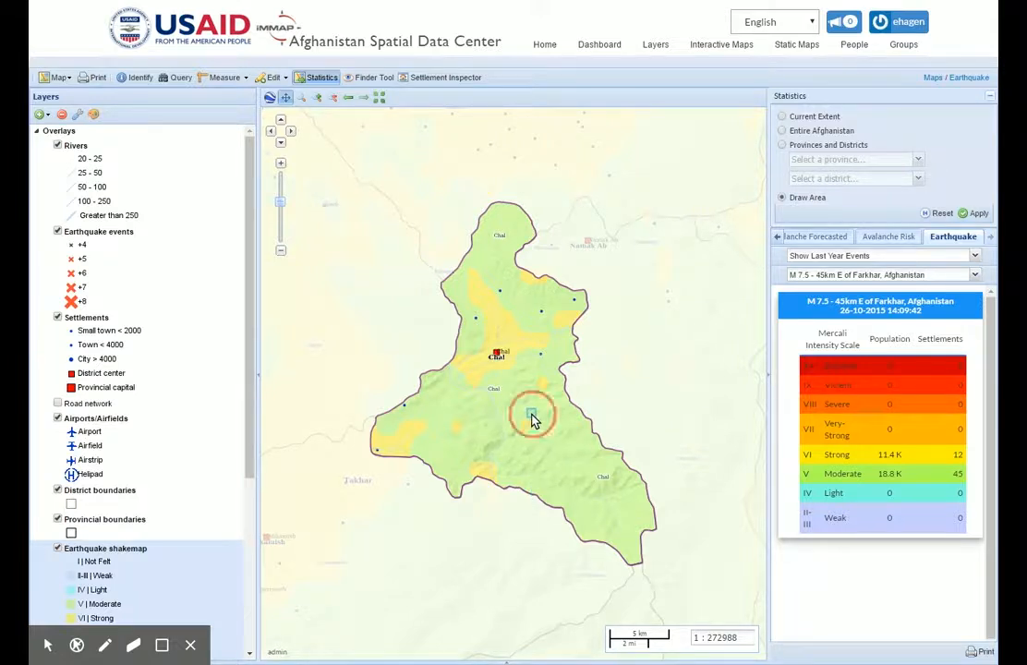
pyautogui.click(517, 421)
pyautogui.click(515, 436)
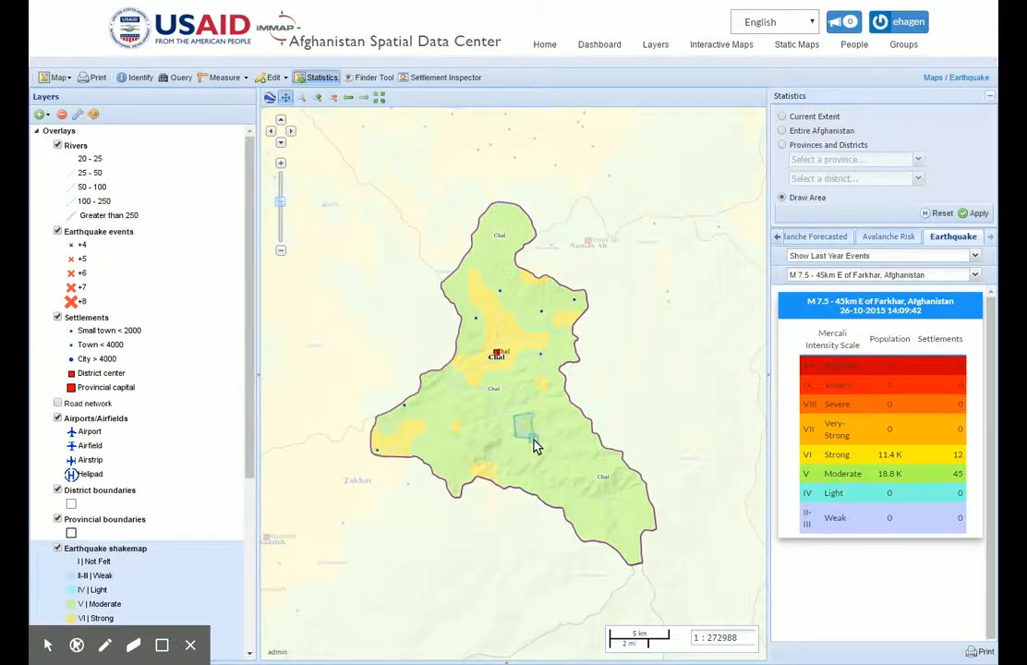
pyautogui.click(545, 437)
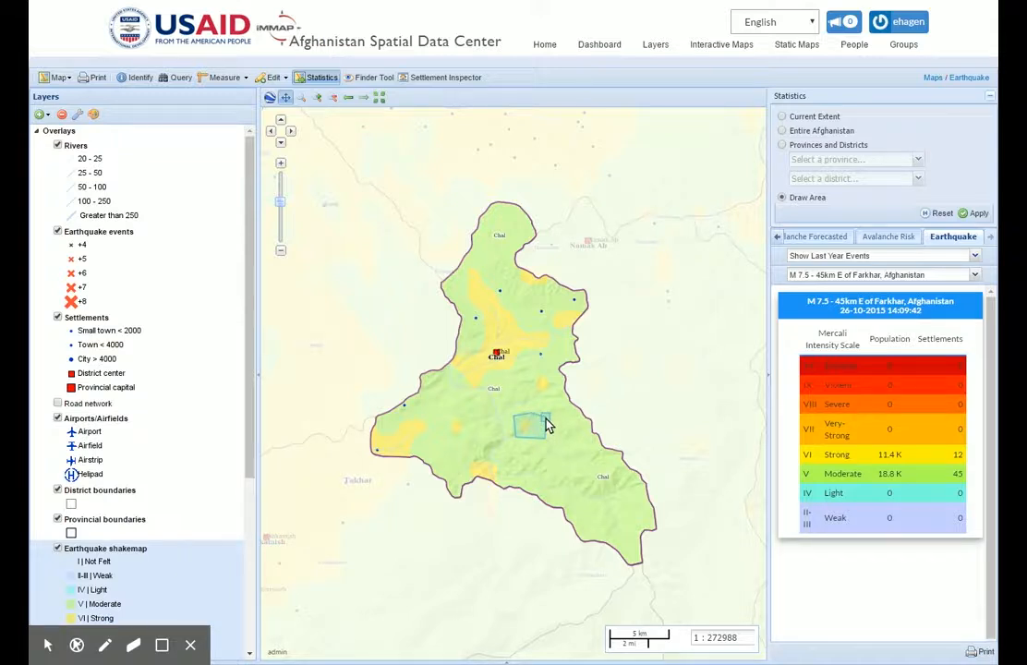
pyautogui.doubleClick(545, 418)
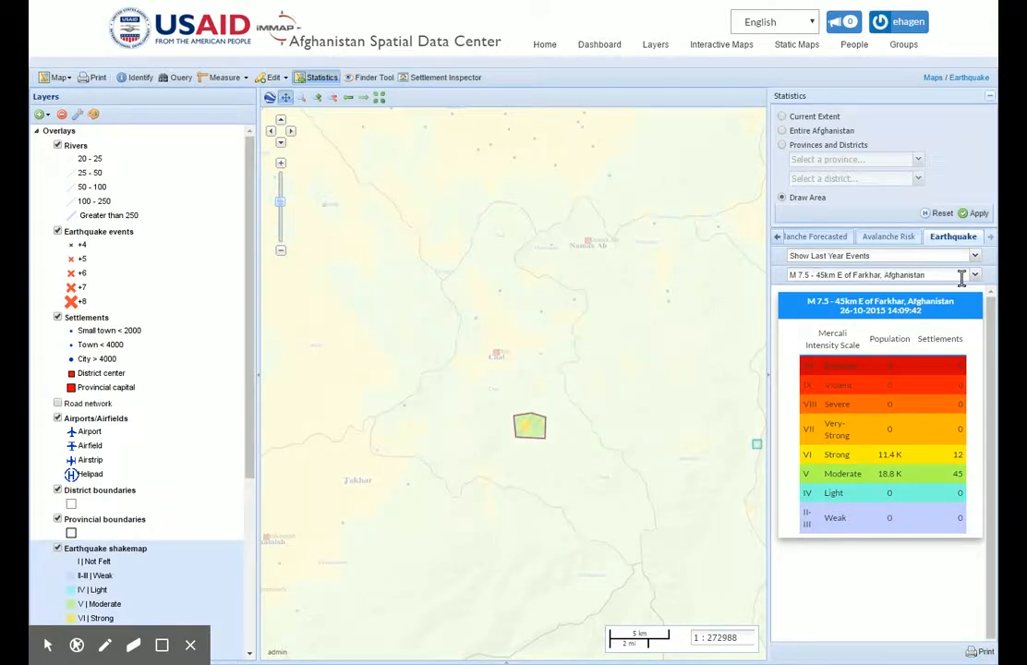
pyautogui.click(976, 215)
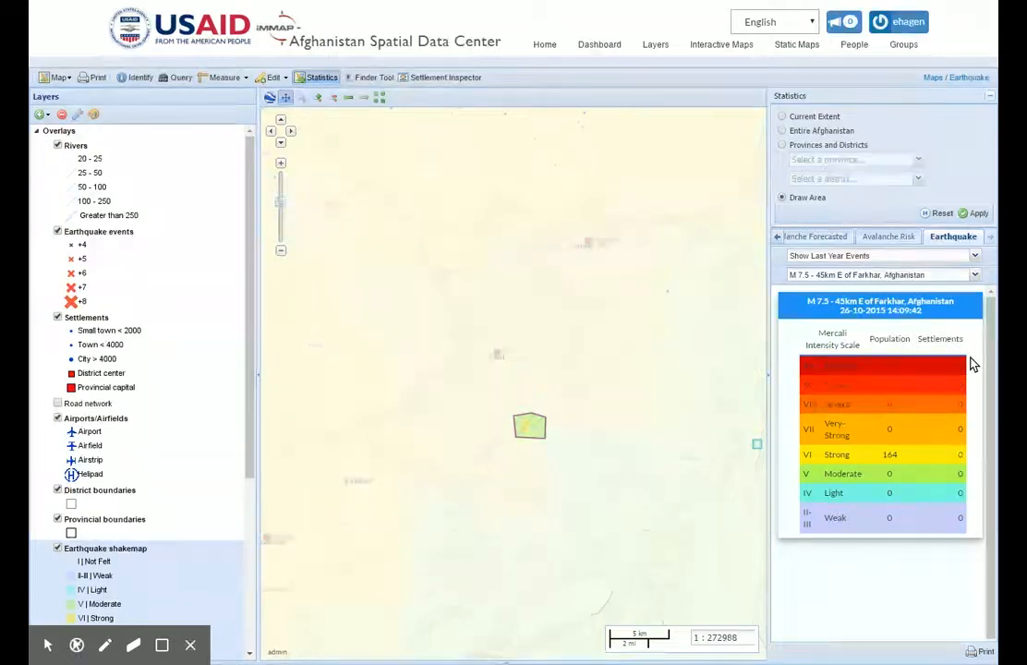
# - Reset the drawn-area filter and close the statistics to give the map its full width
pyautogui.click(940, 215)
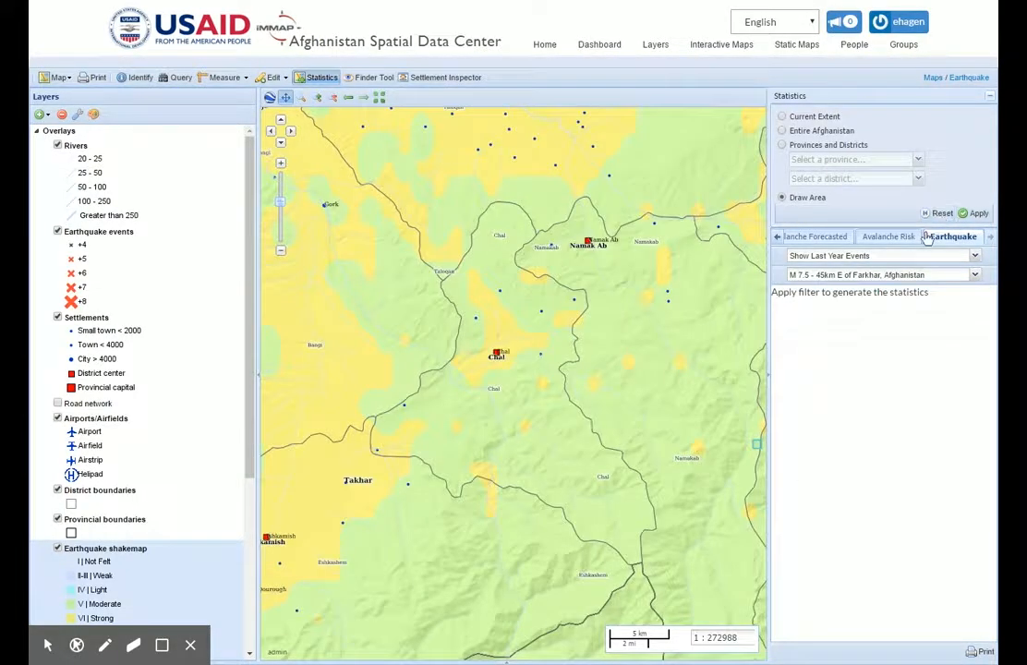
pyautogui.click(331, 100)
pyautogui.click(332, 99)
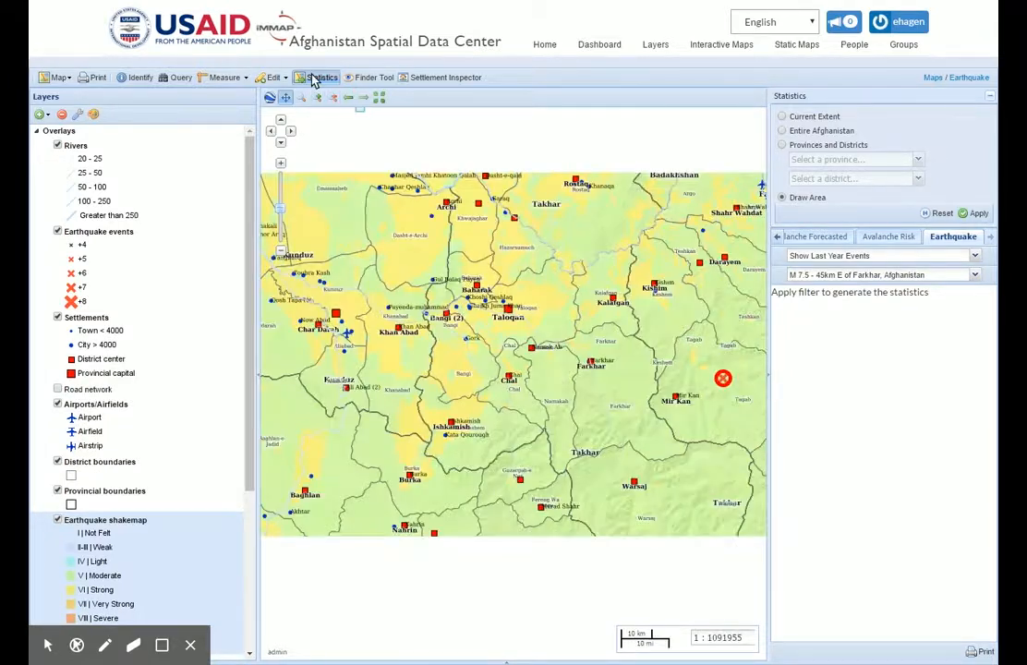
pyautogui.click(316, 78)
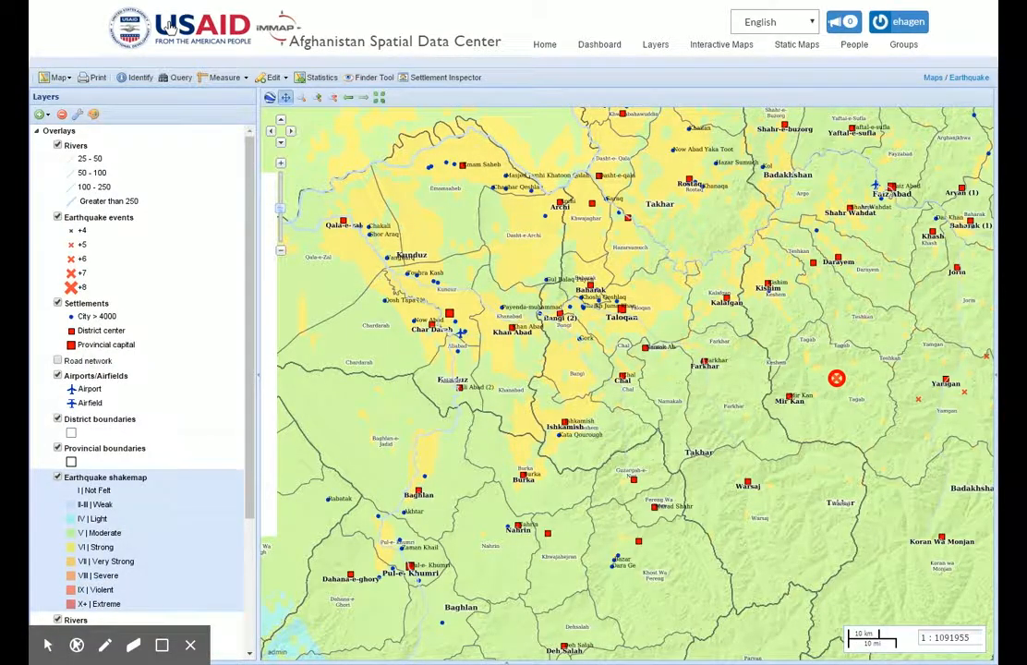
# - Print the Earthquake map on A4 landscape at 150 dpi with the legend included
pyautogui.click(92, 81)
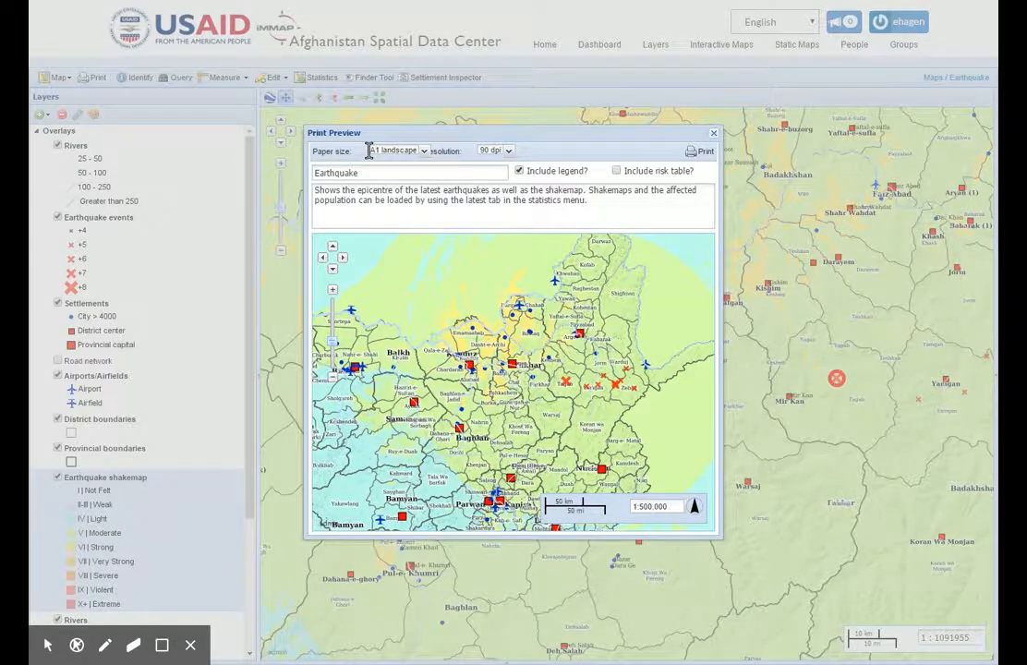
pyautogui.click(510, 152)
pyautogui.click(509, 177)
pyautogui.click(424, 151)
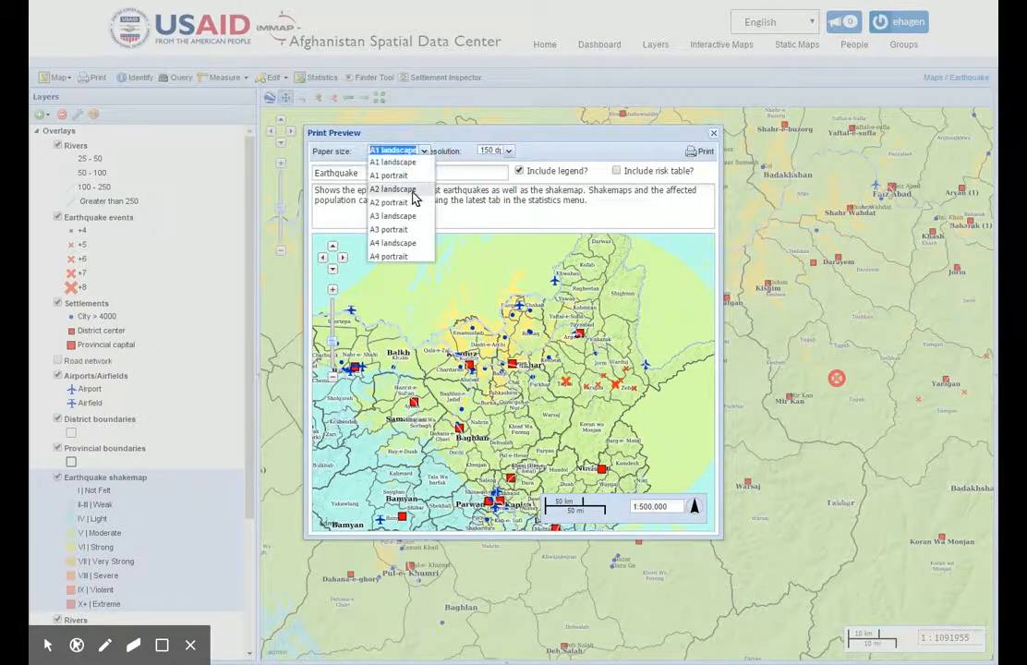
pyautogui.click(403, 244)
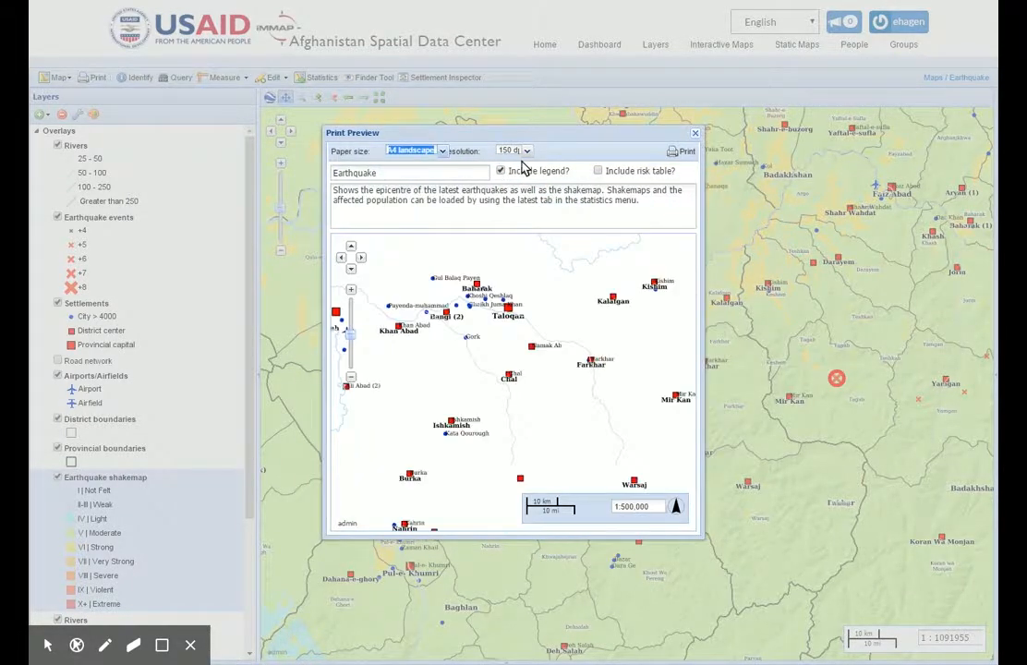
pyautogui.click(680, 153)
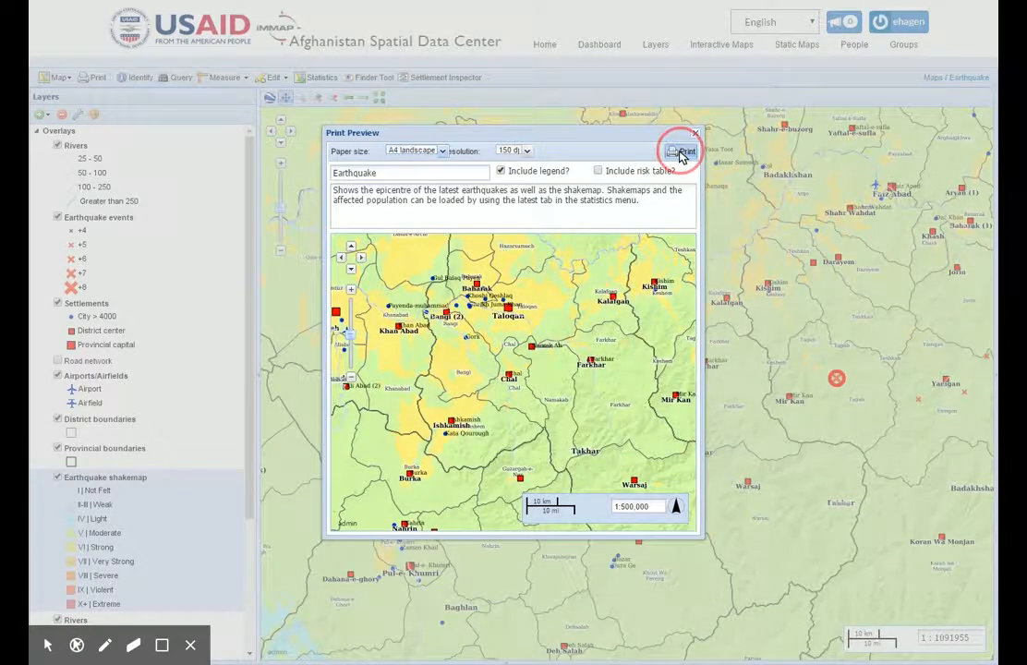